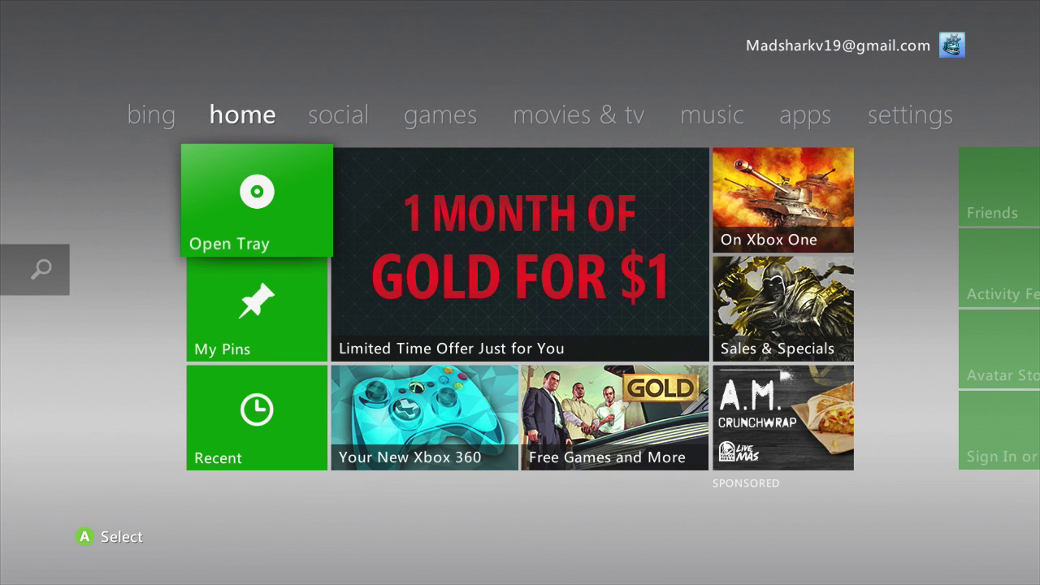
- View the console's System Info under Settings > System > Console Settings, then back out
key(Right)
key(Right)
key(Right)
key(Right)
key(Right)
key(Right)
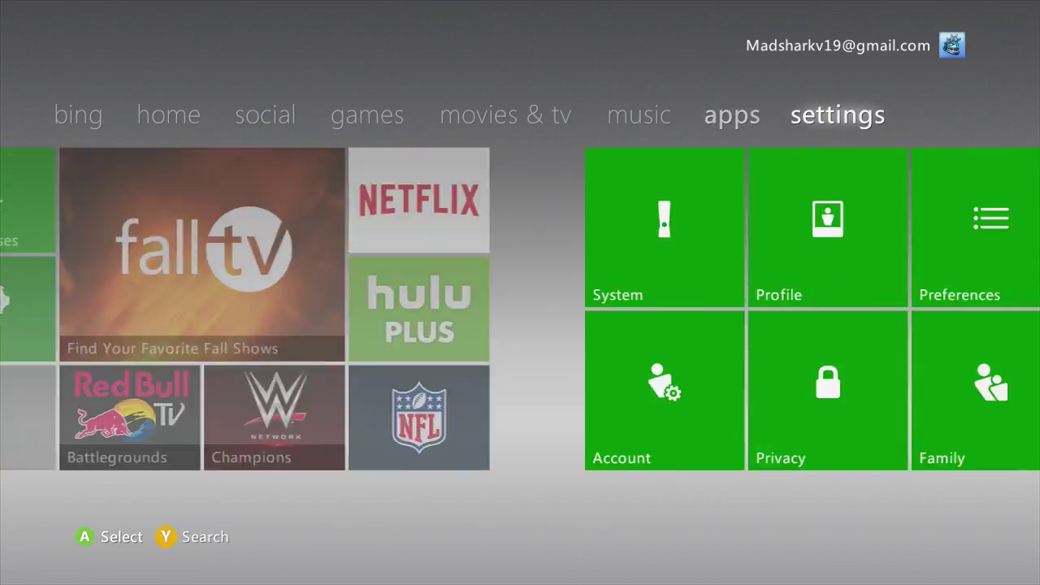
key(Return)
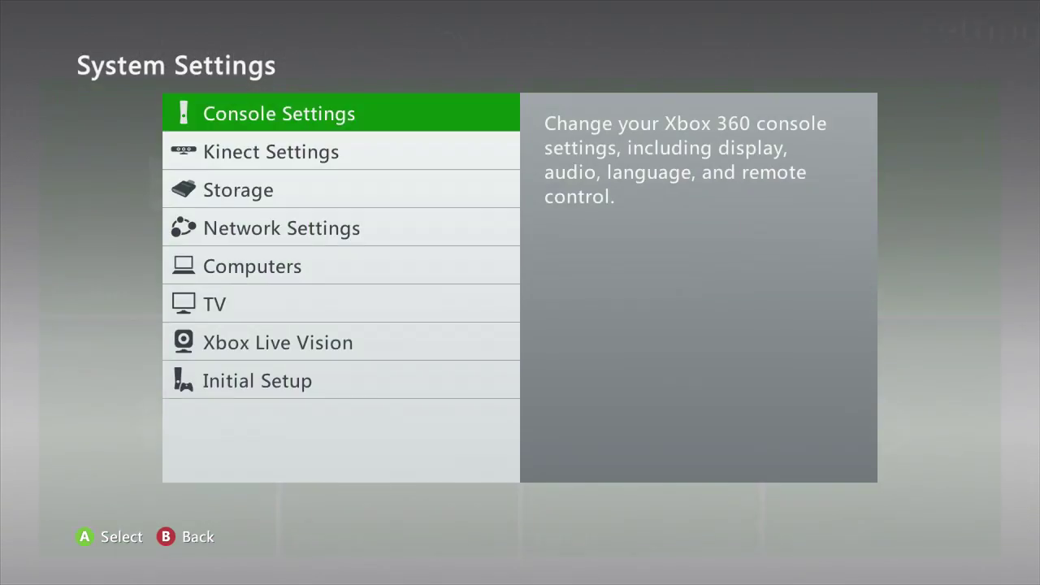
key(Return)
key(Up)
key(Up)
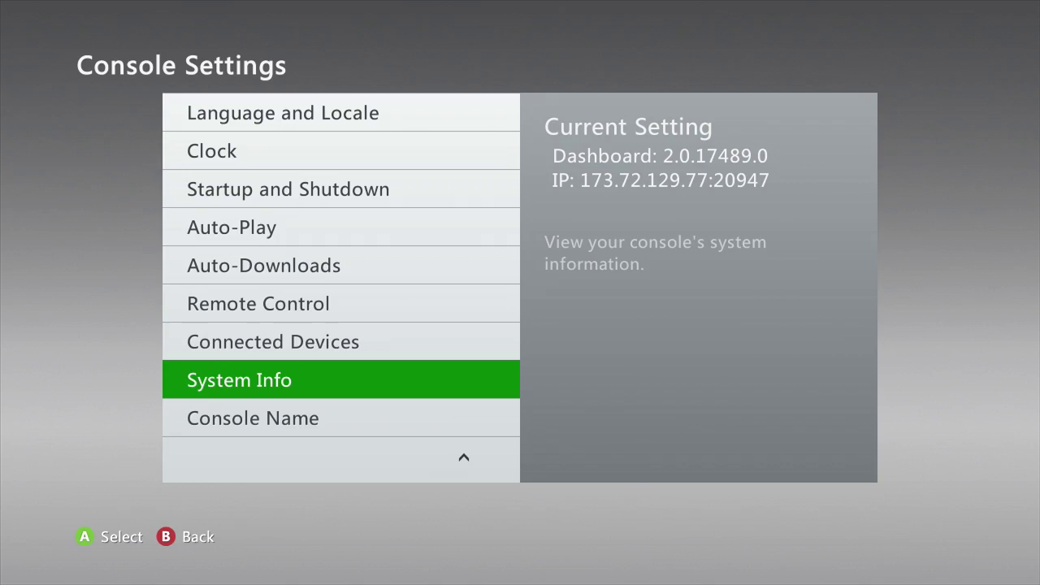
key(Escape)
key(Escape)
- Launch XeXMenu 1.2 from My Games to show its Games Discovery list
key(Left)
key(Left)
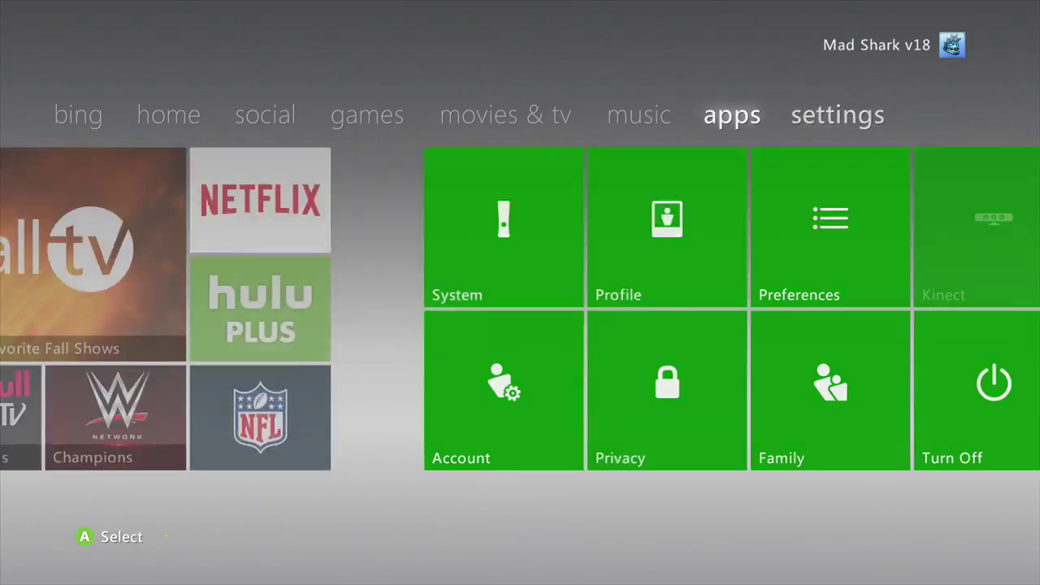
key(Left)
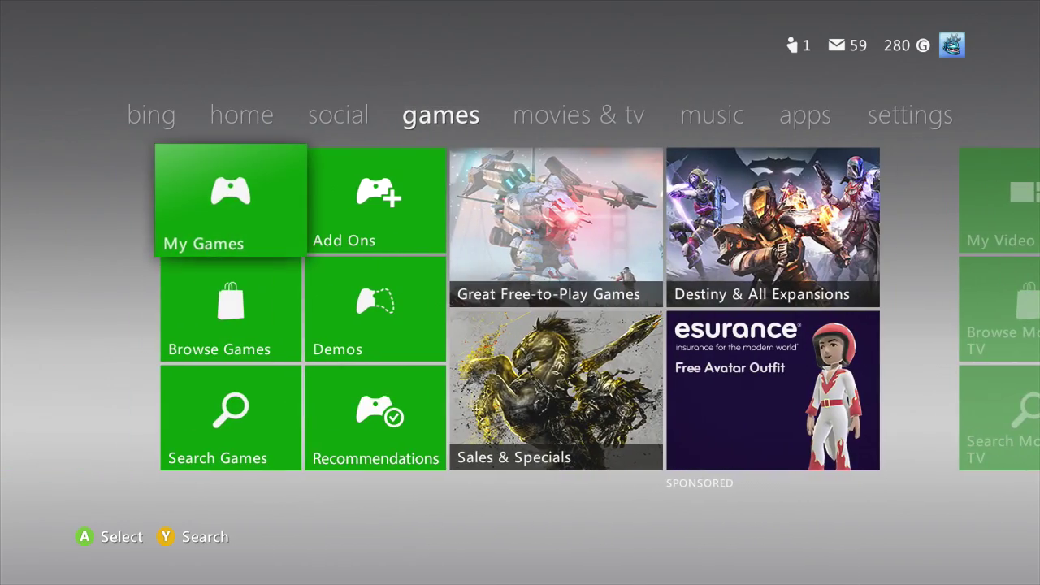
key(Return)
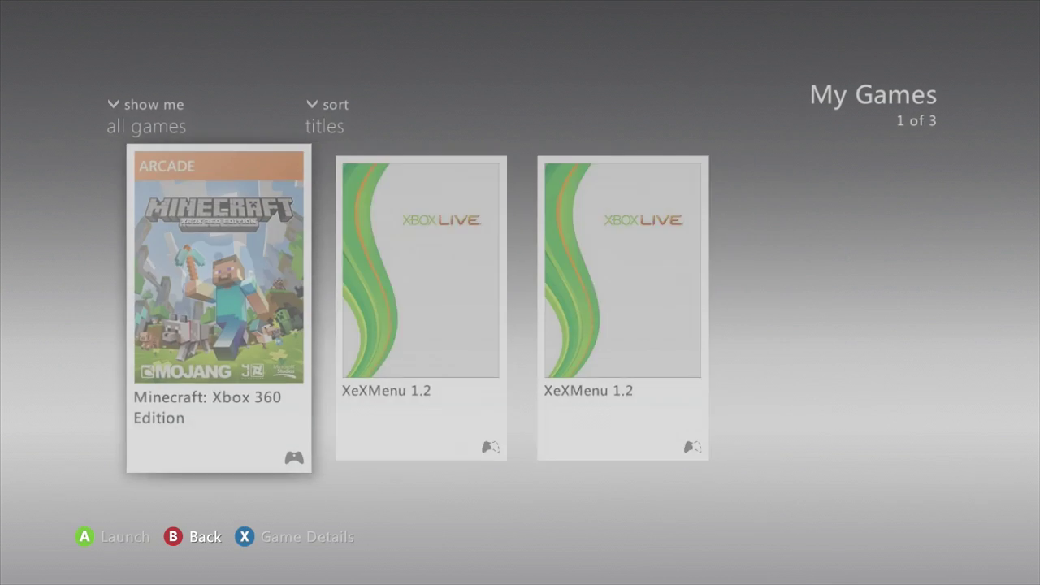
key(Right)
key(Return)
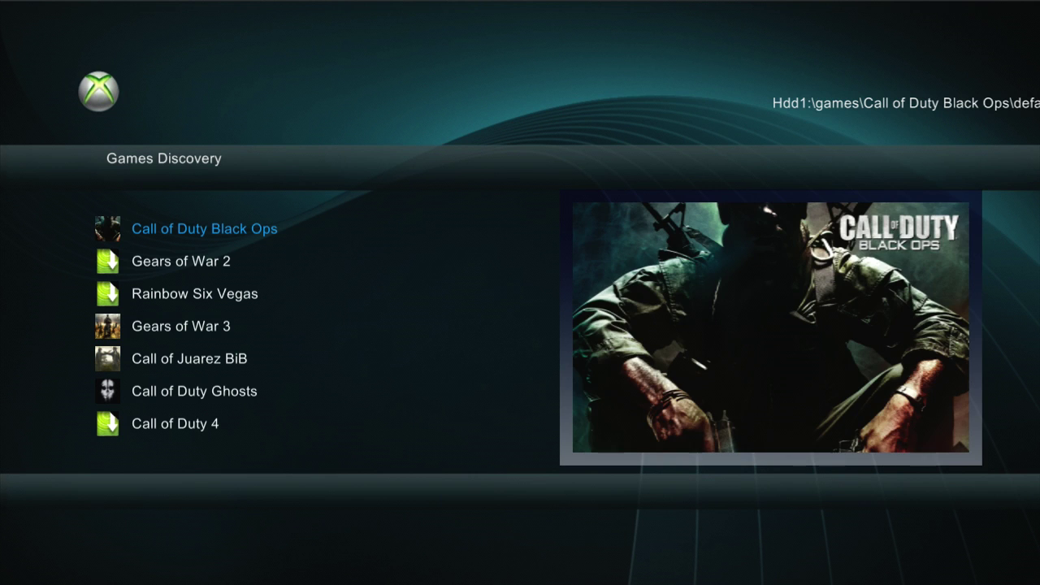
- On Hdd1:, open the Dash Launch v3.15 folder and then its Installer folder
key(Tab)
key(Up)
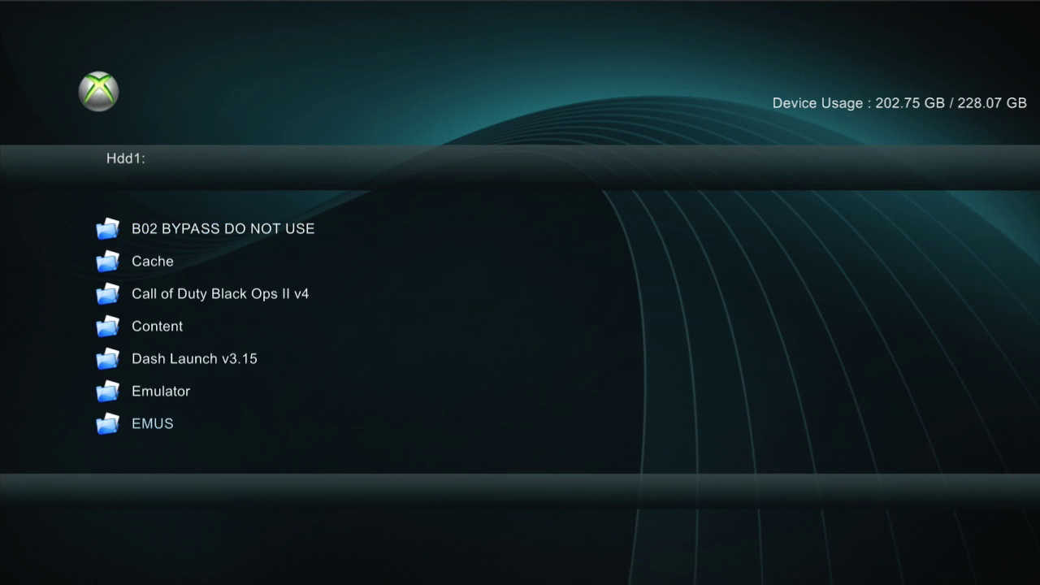
key(Up)
key(Up)
key(Return)
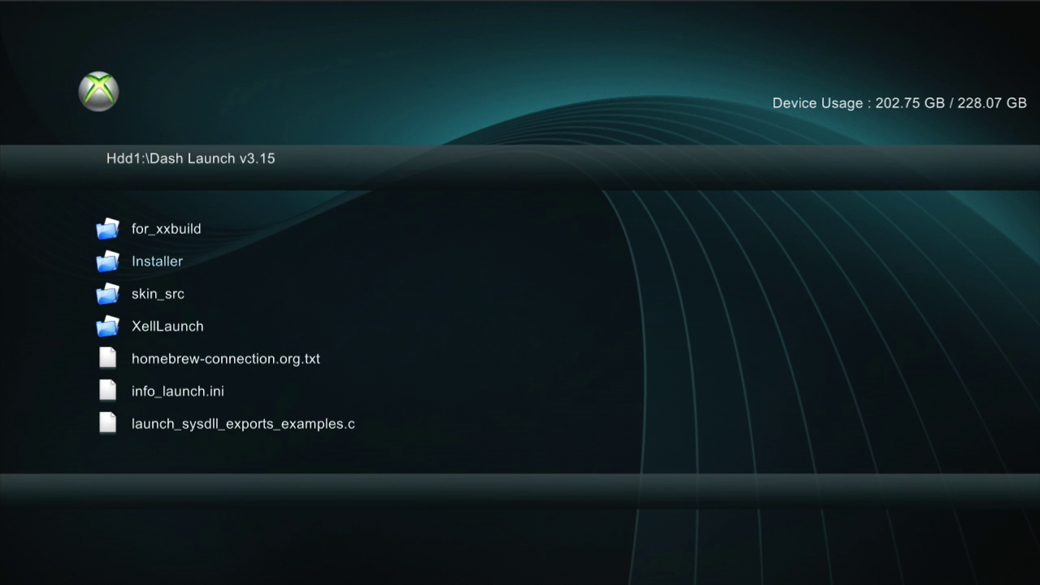
key(Down)
key(Return)
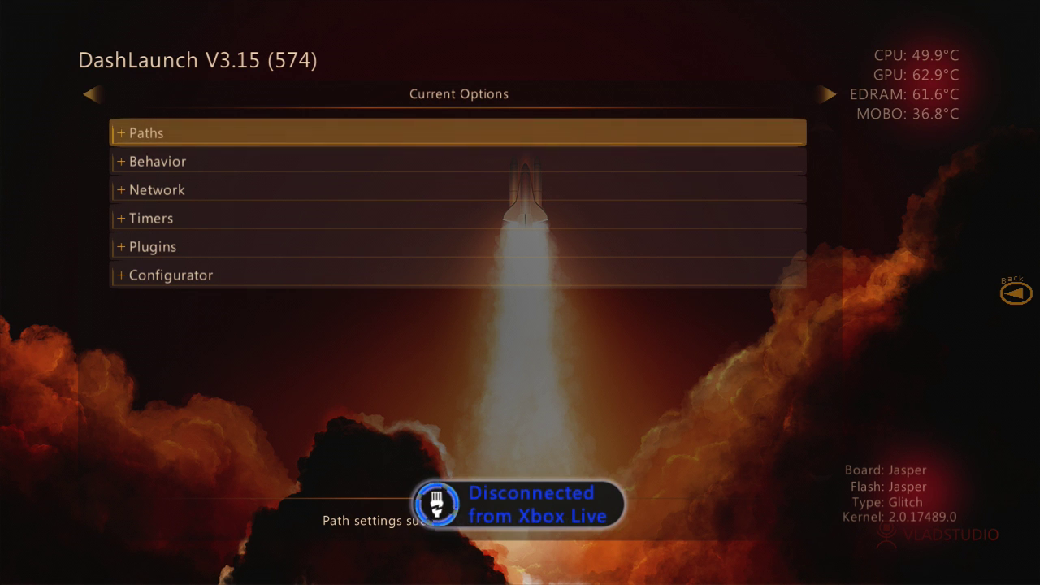
- Go to the Miscellaneous page and open System Info to see SMC targets CPU 80, GPU 72, EDRAM 73
key(Right)
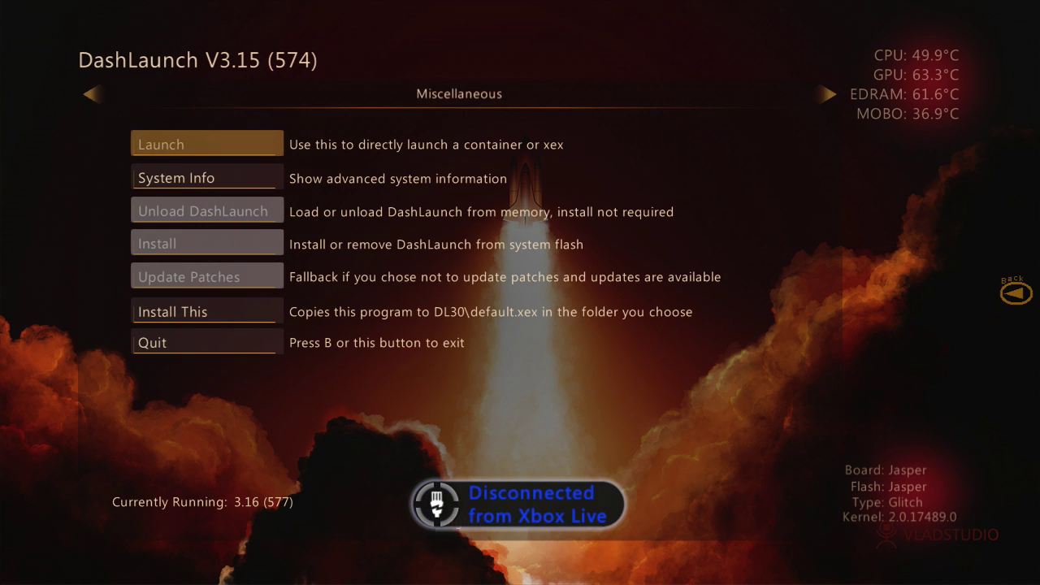
key(Down)
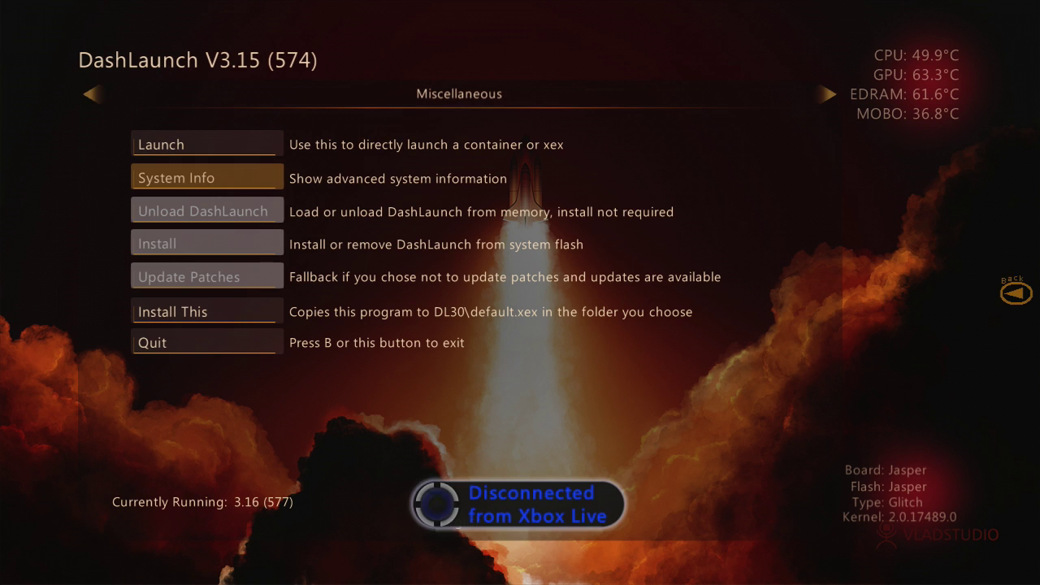
key(Return)
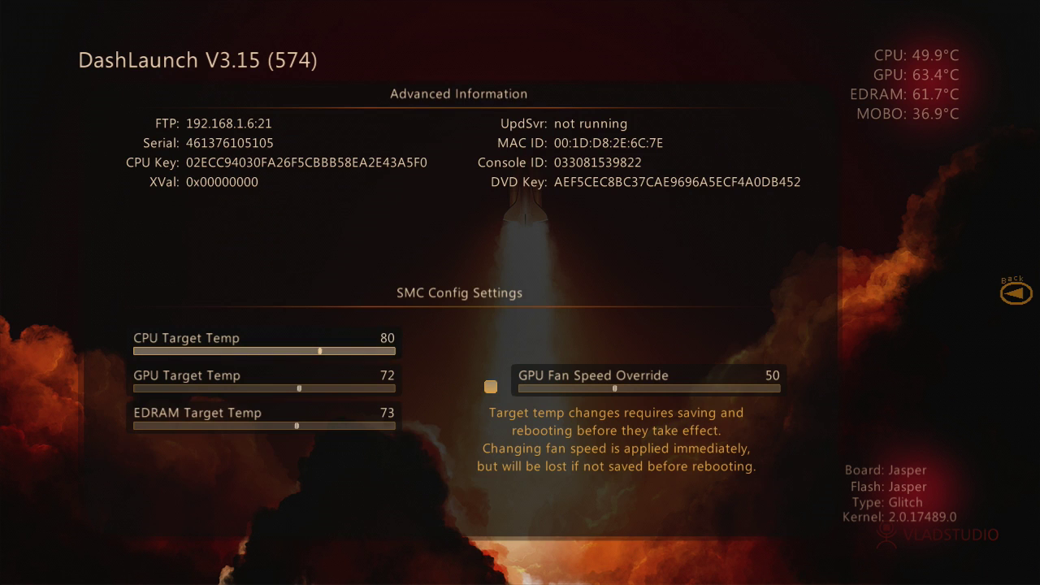
- Enable GPU Fan Speed Override and step its value up and down, leaving it at 80
key(Down)
key(Down)
key(Right)
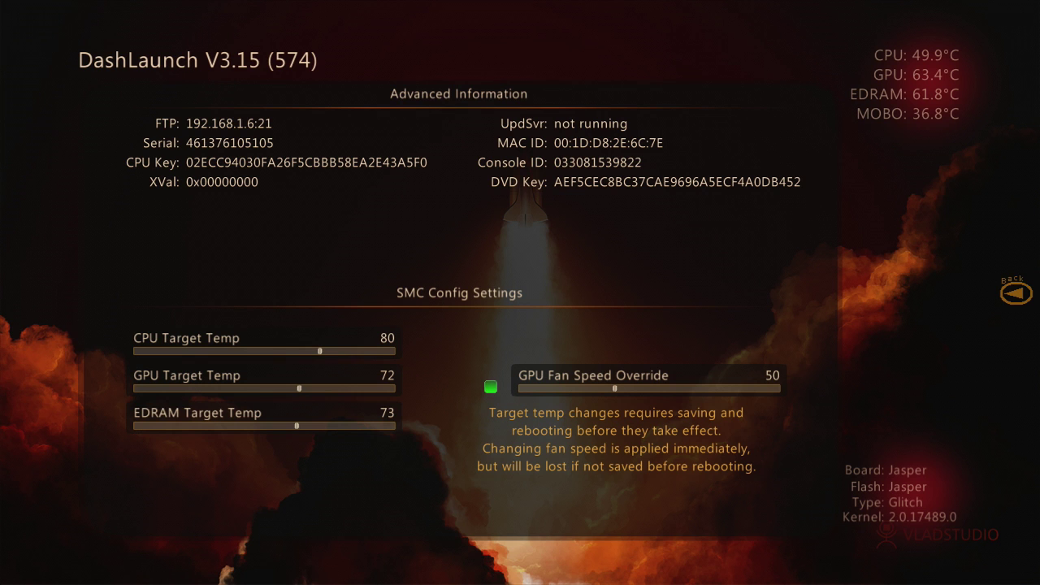
key(Right)
key(Right)
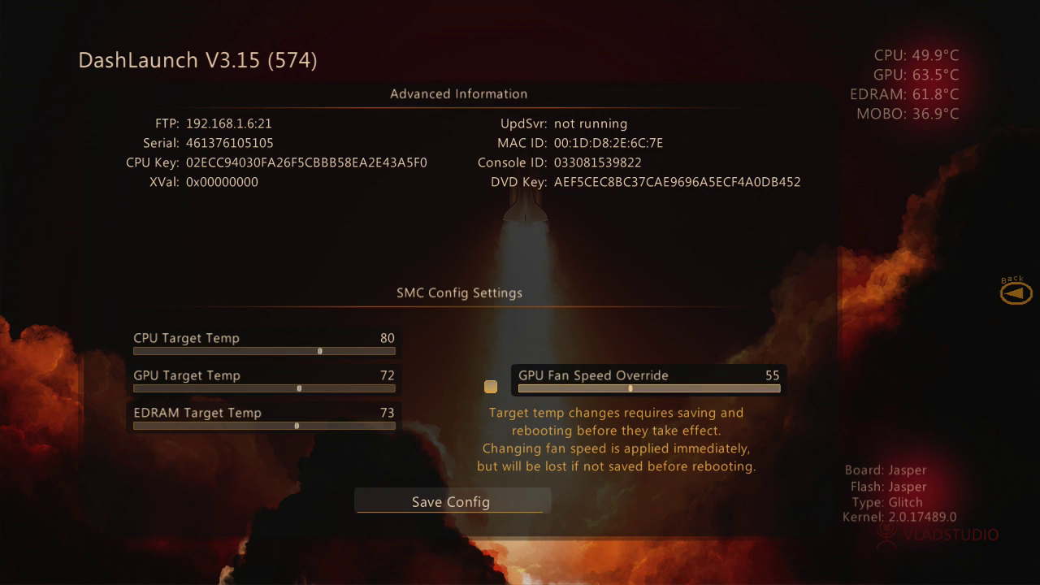
key(Right)
key(Right)
key(Right)
key(Right)
key(Right)
key(Right)
key(Right)
key(Right)
key(Right)
key(Left)
key(Left)
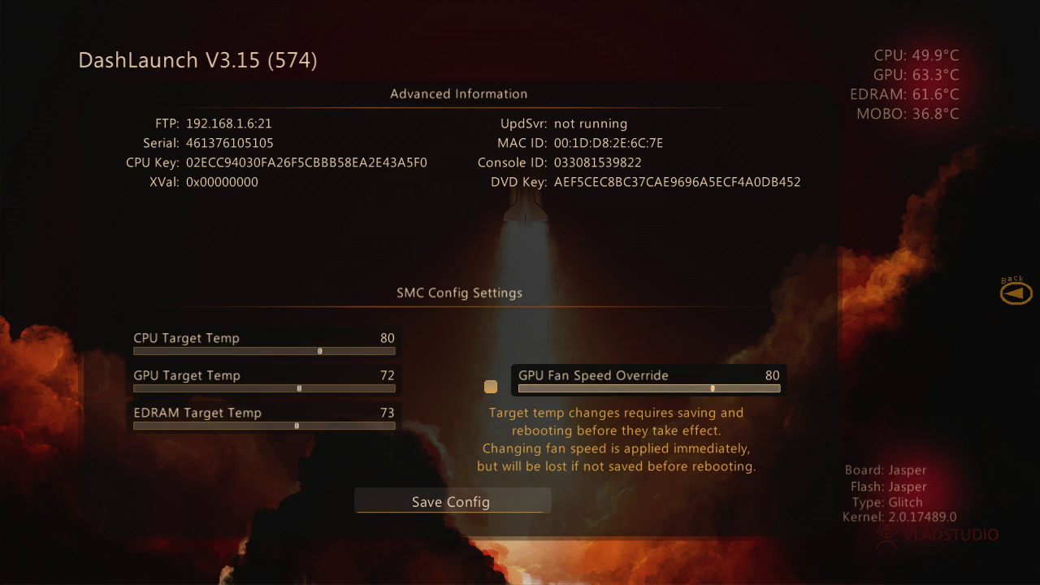
key(Left)
key(Right)
key(Right)
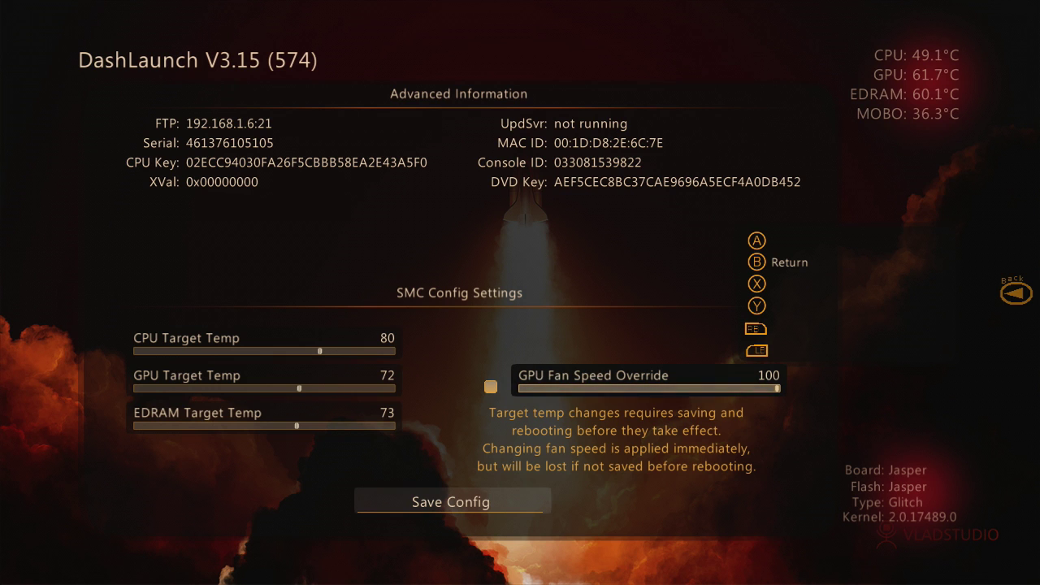
key(Left)
key(Left)
key(Left)
key(Left)
- Test several GPU Fan Speed Override values, ending at 55 with target temps unchanged
key(Left)
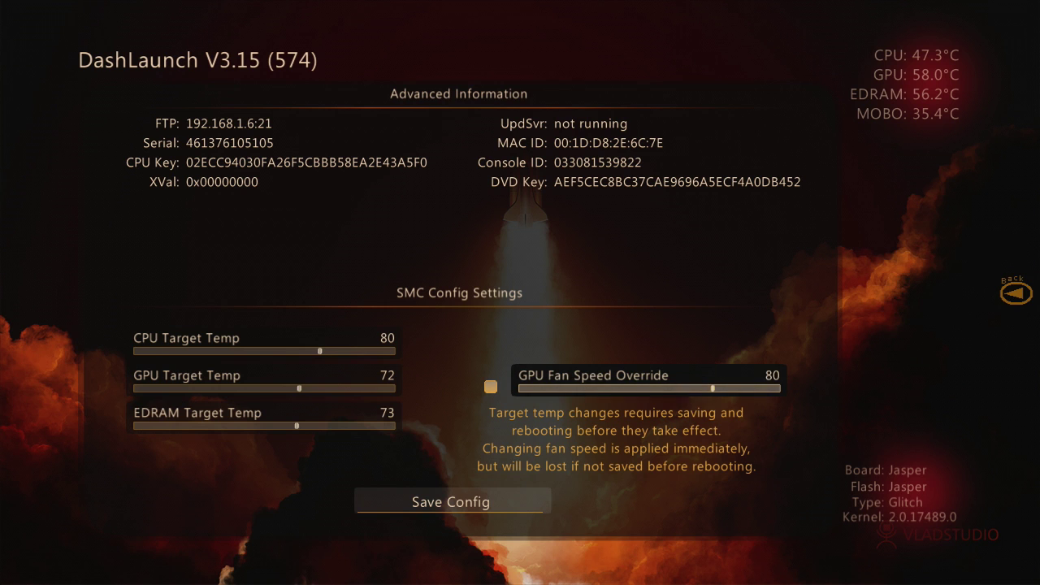
key(Left)
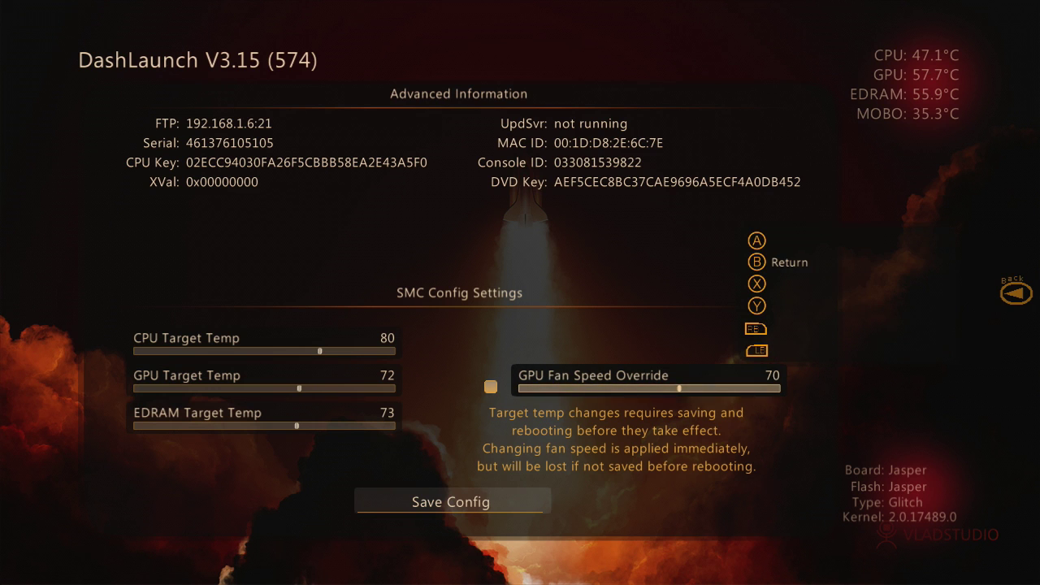
key(Right)
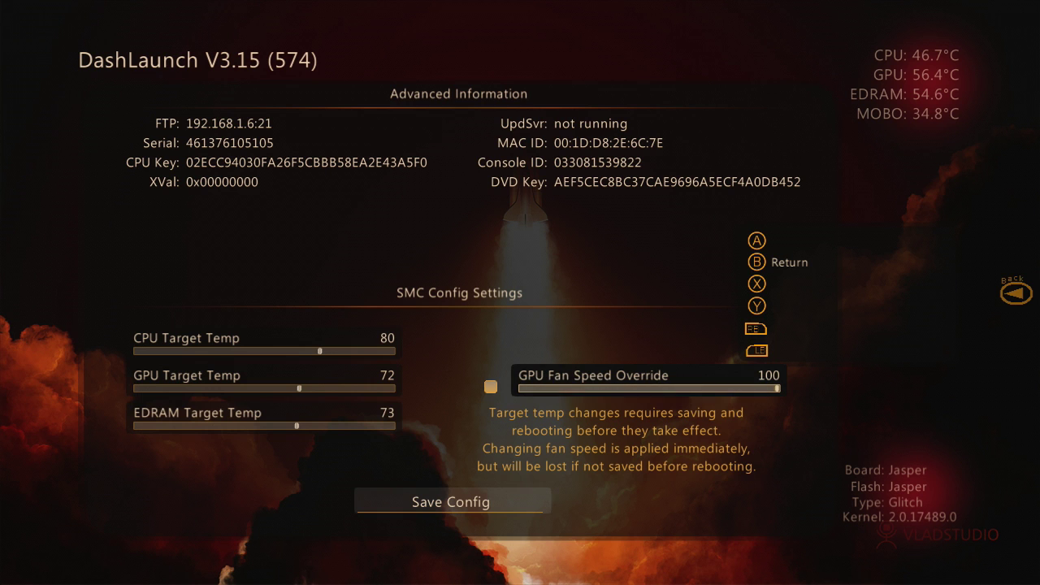
key(Left)
key(Left)
key(Left)
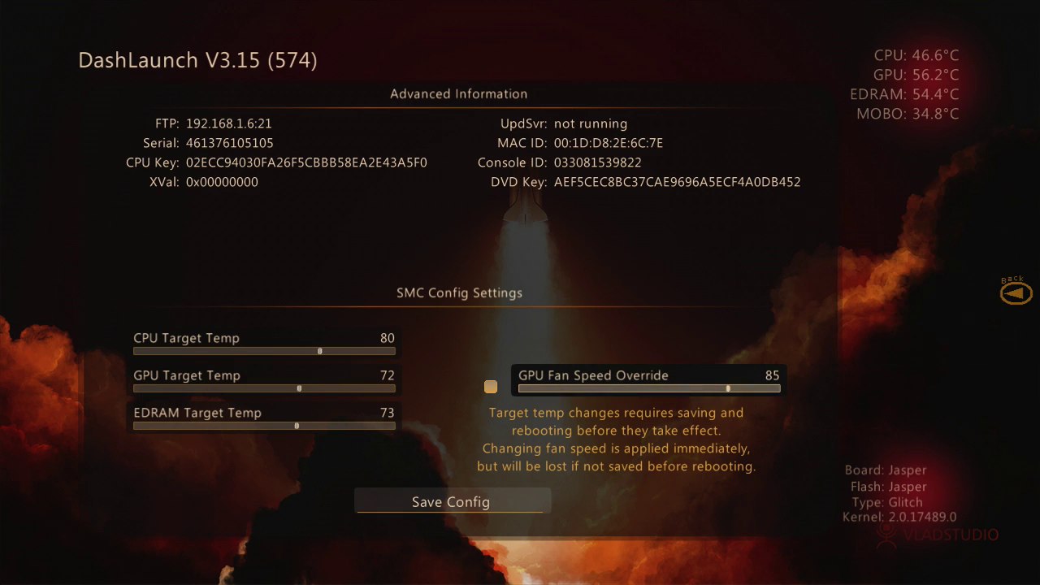
key(Left)
key(Left)
key(Left)
key(Left)
key(Left)
key(Left)
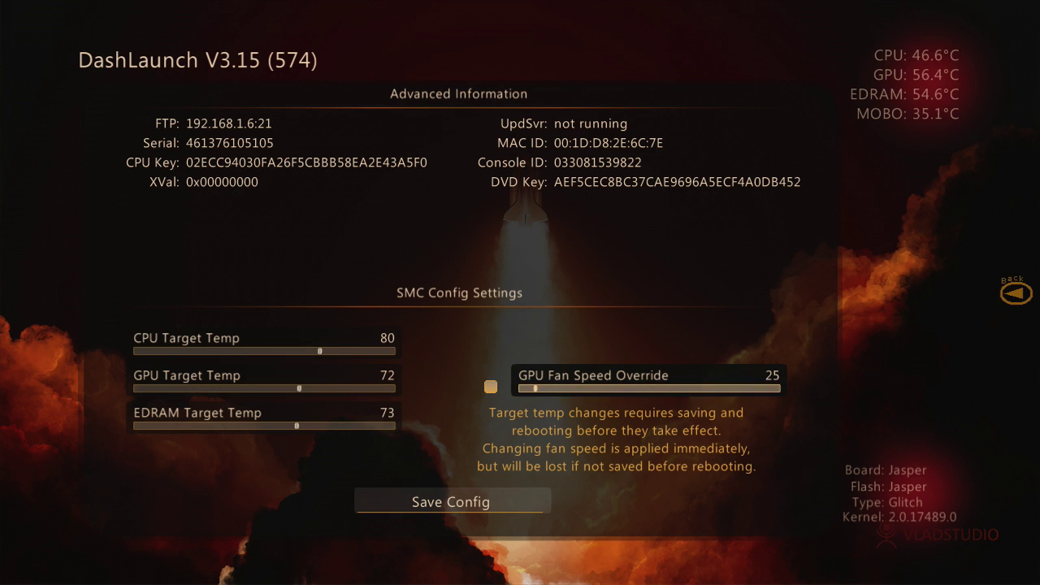
key(Right)
key(Right)
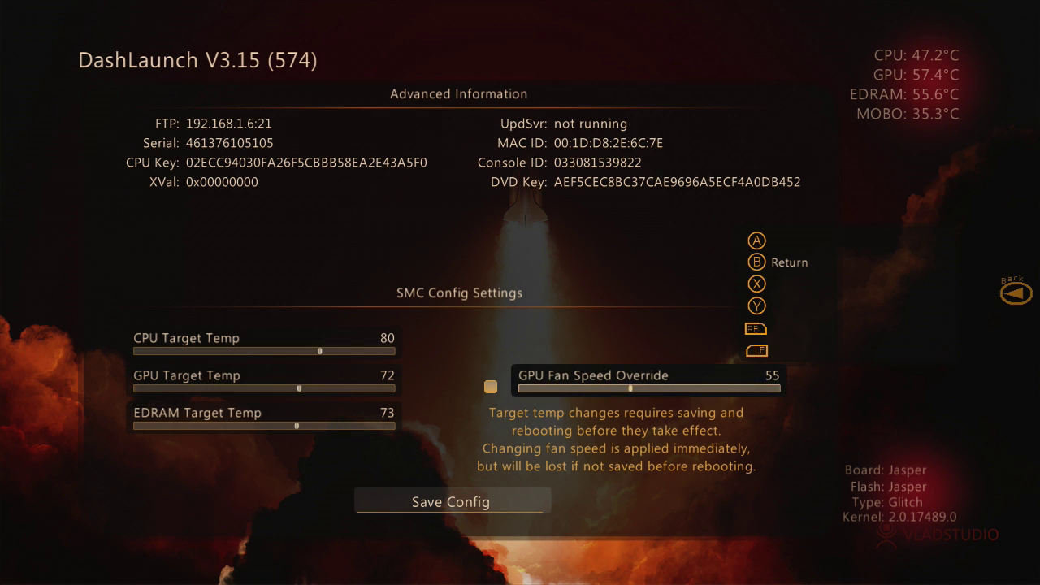
- Raise GPU Fan Speed Override through 80 to 100, then choose Save Config
key(Right)
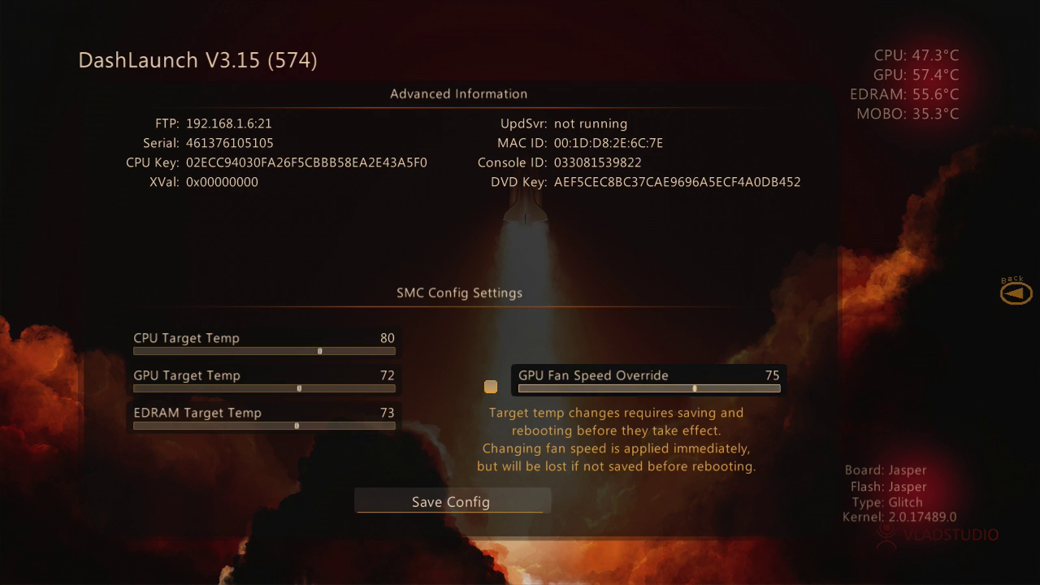
key(Right)
key(Right)
key(Right)
key(Right)
key(Left)
key(Down)
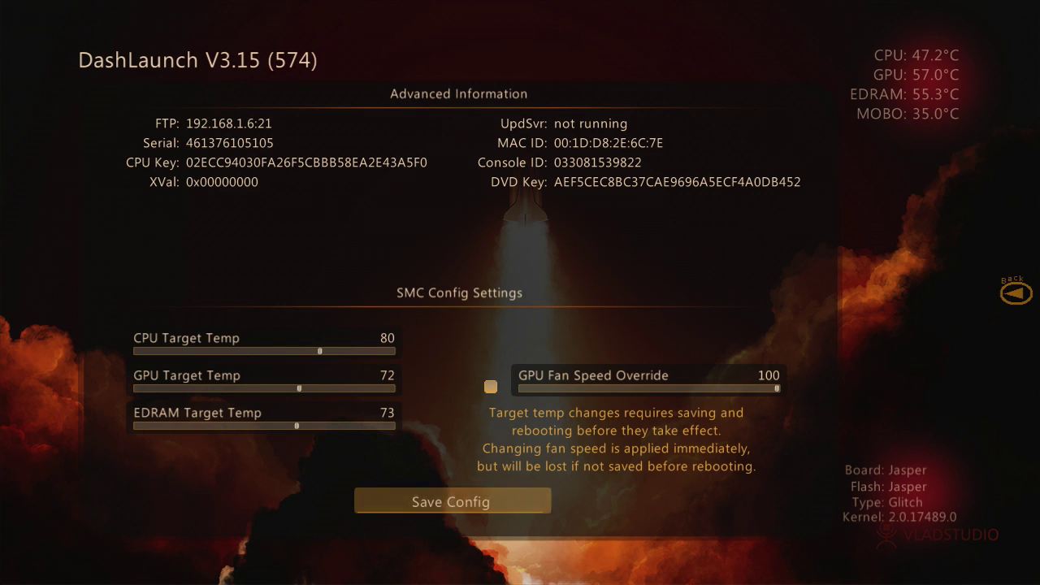
key(Down)
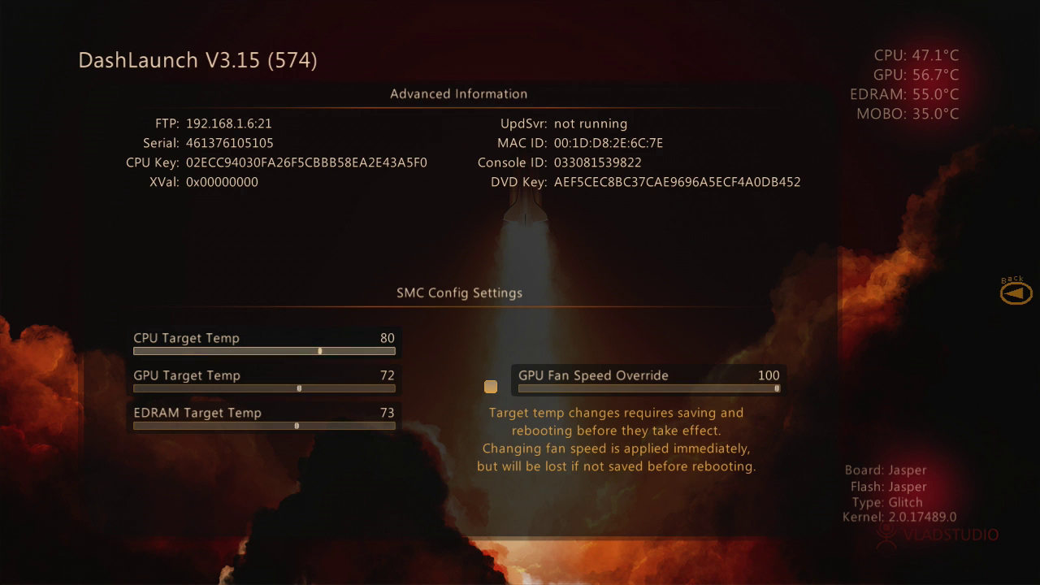
- Close the Guide, leave System Info, then choose Xbox Home from the Guide to exit DashLaunch
key(super)
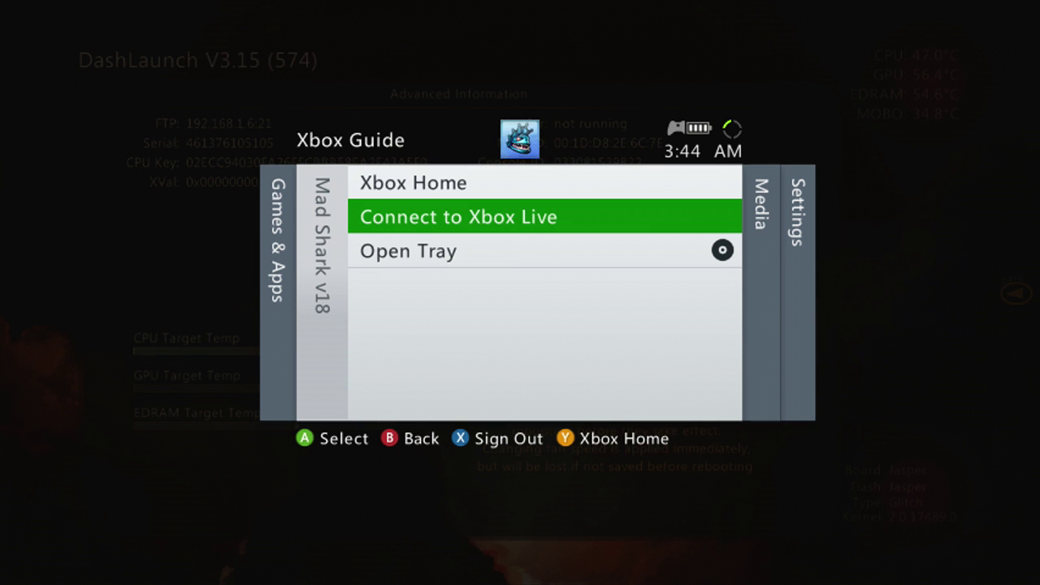
key(Left)
key(Down)
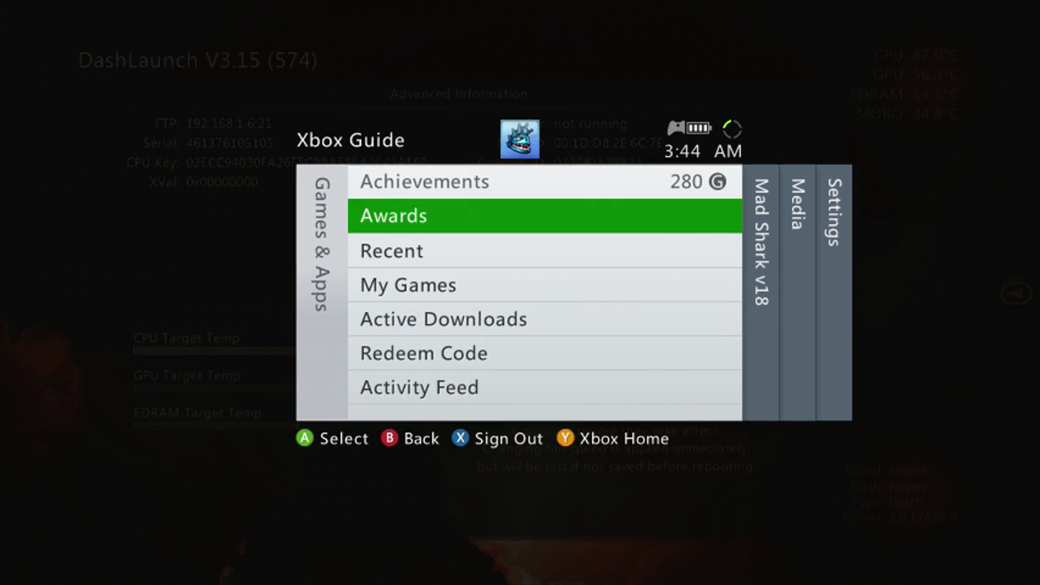
key(Escape)
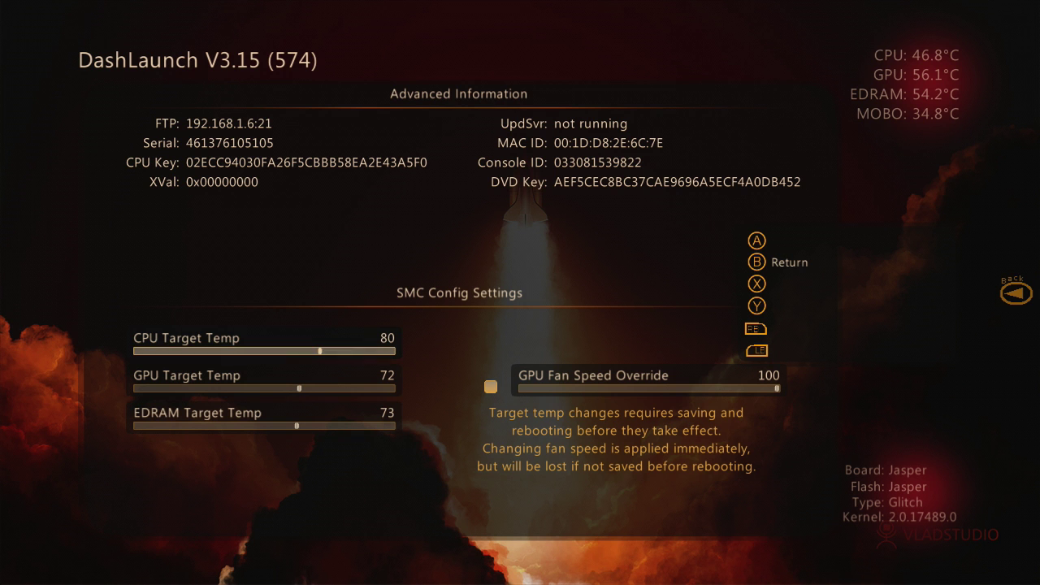
key(Escape)
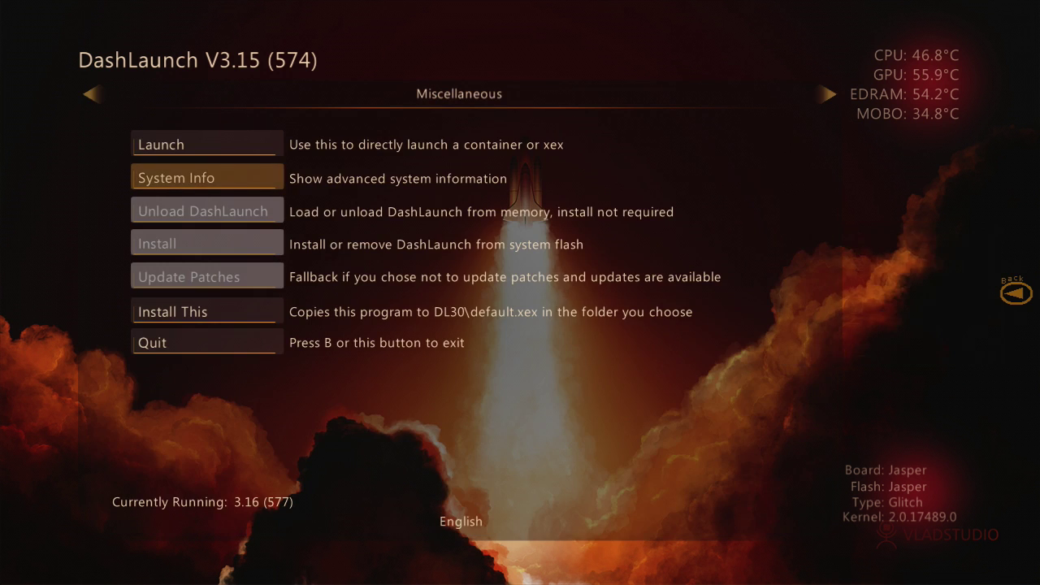
key(Home)
key(Return)
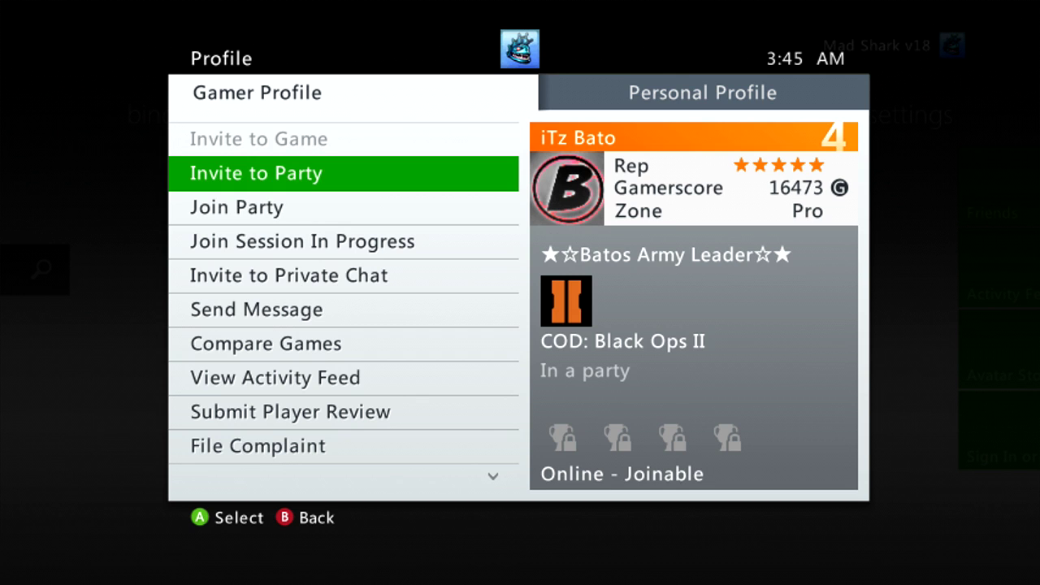
key(Return)
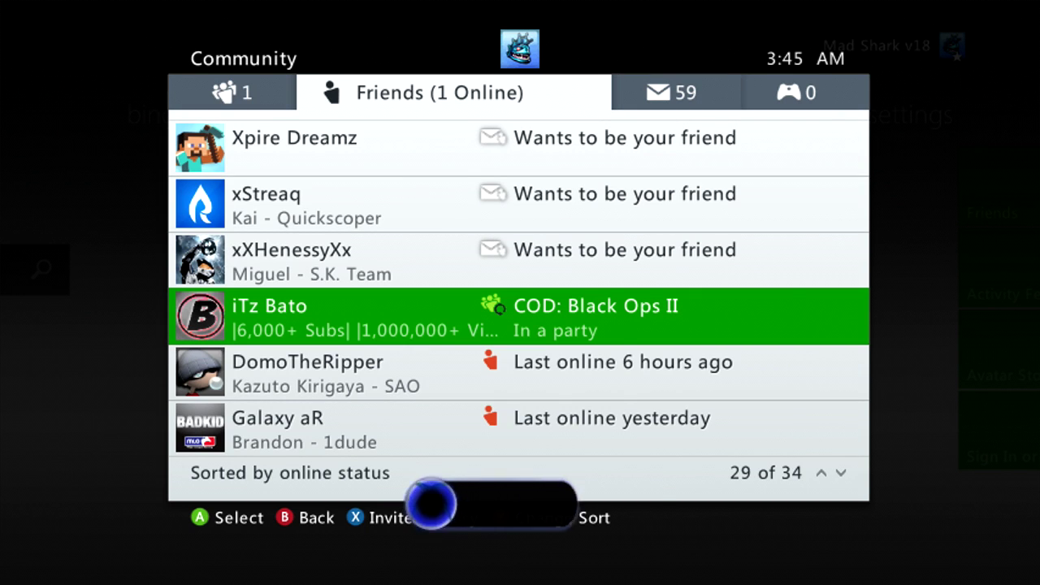